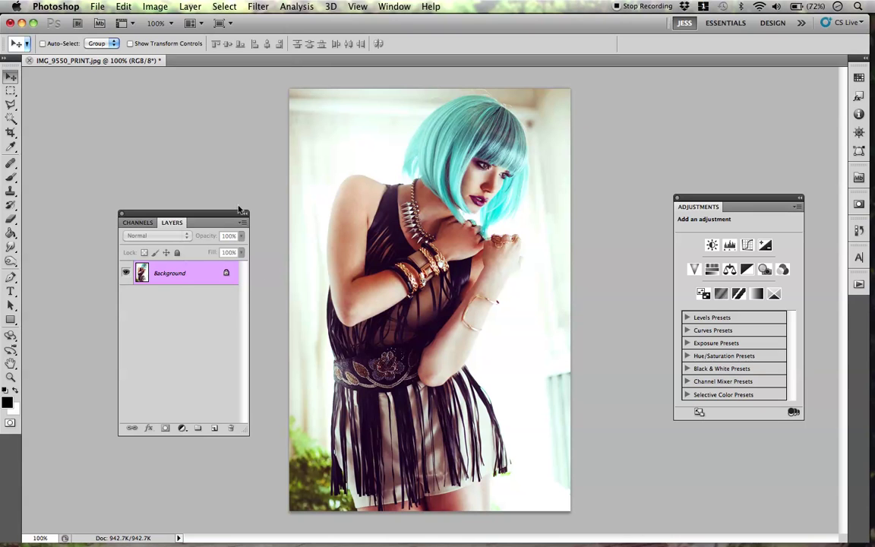
Step: Move the Layers panel aside and duplicate the Background layer as Layer 1
drag(224, 218, 255, 188)
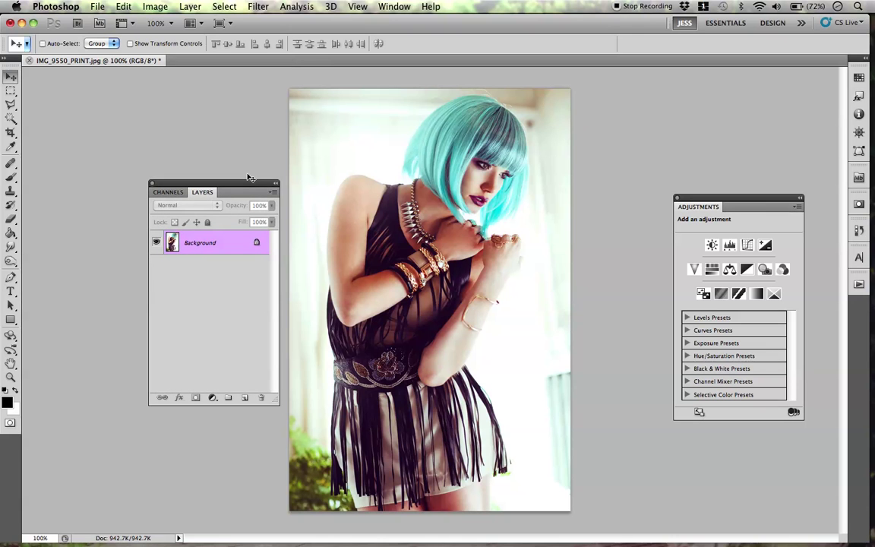
key(super+j)
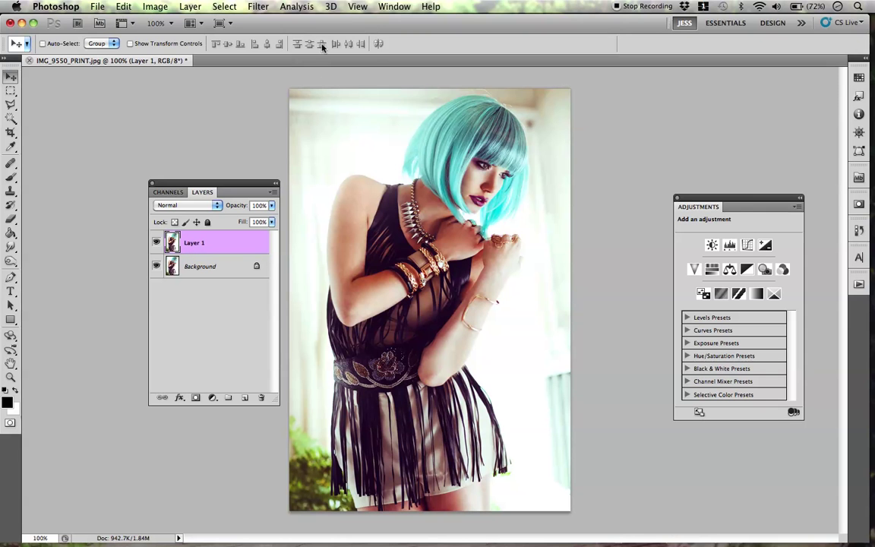
click(258, 7)
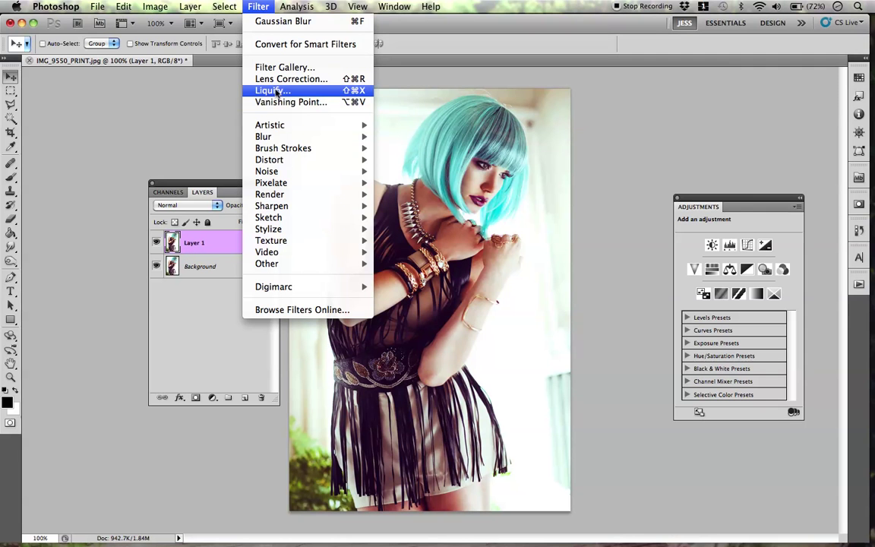
Step: Apply the Liquify filter to Layer 1 with a brush size of 111
click(277, 92)
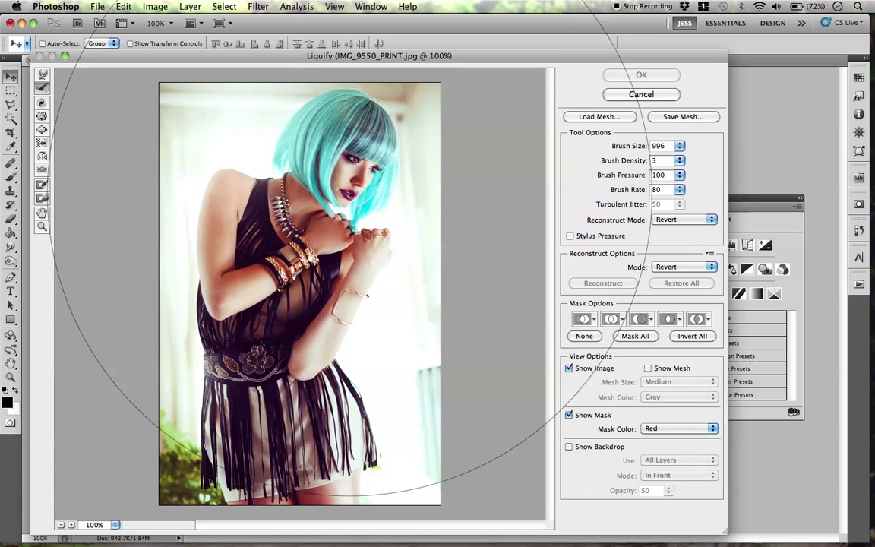
key(bracketleft)
key(bracketleft)
key(bracketleft)
key(bracketleft)
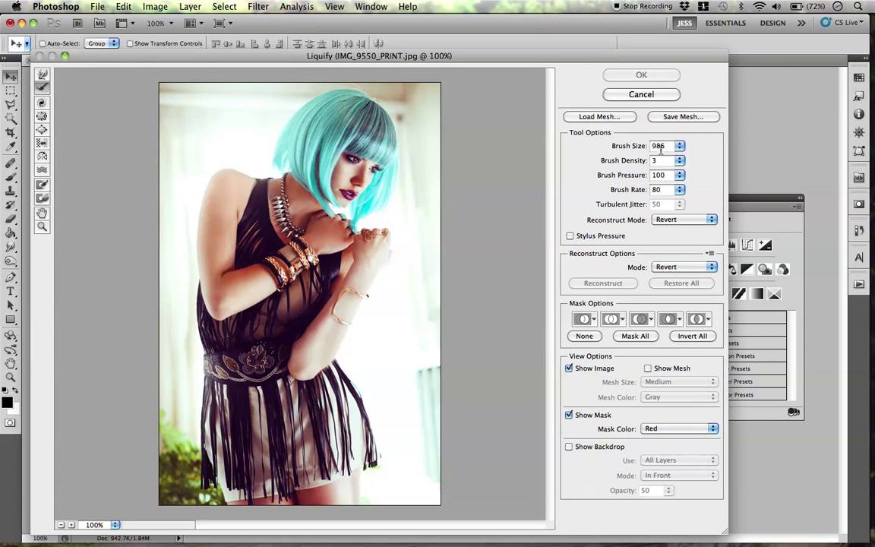
text(111)
click(663, 147)
Step: Push the top of the turquoise hair with a Forward Warp stroke
click(43, 75)
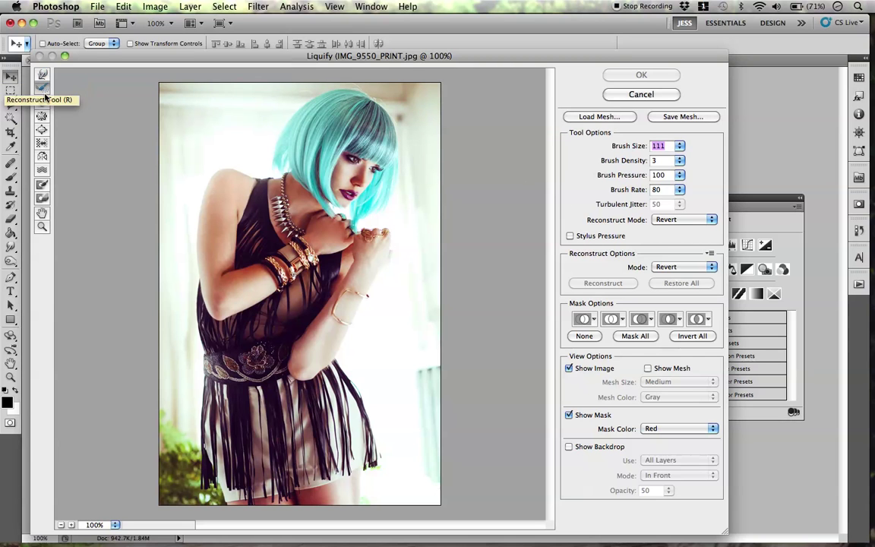
click(42, 76)
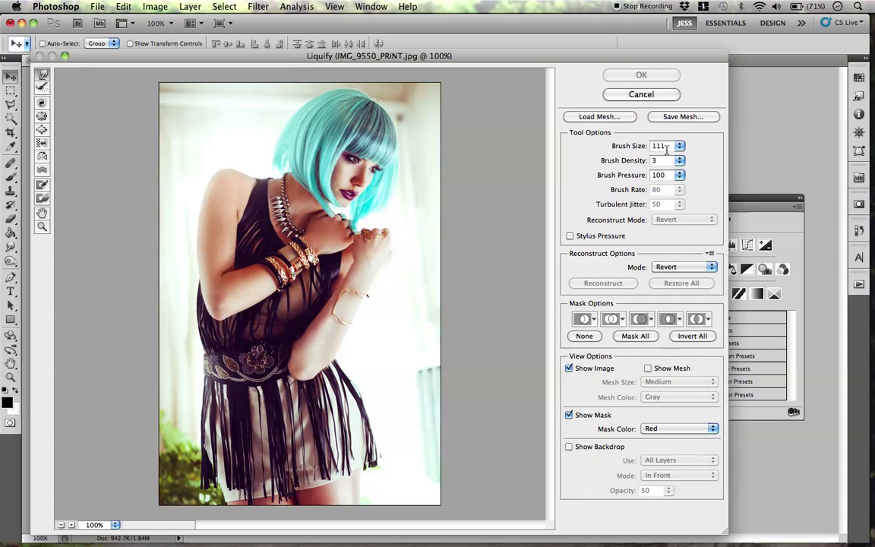
mouse_move(273, 121)
mouse_down()
mouse_move(284, 118)
mouse_move(272, 120)
mouse_move(264, 101)
mouse_move(313, 100)
mouse_move(319, 86)
mouse_move(302, 83)
mouse_move(320, 92)
mouse_up()
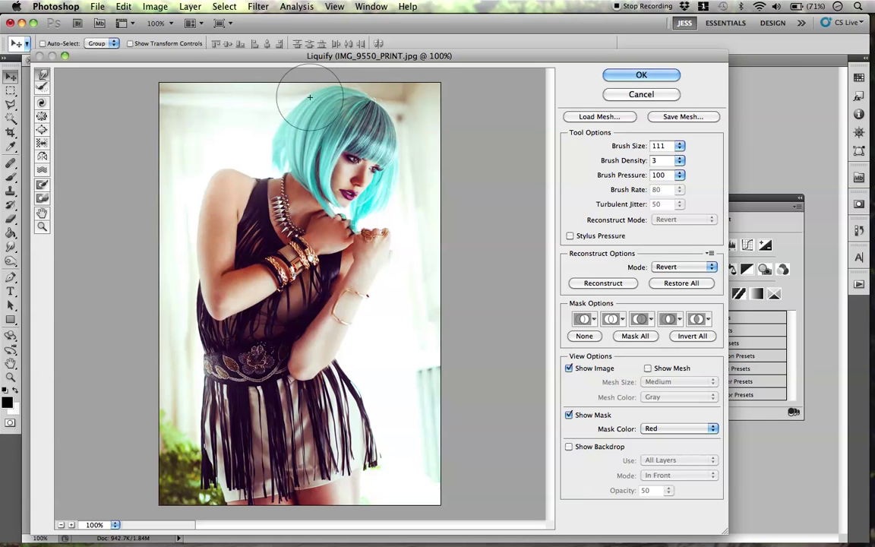
Step: Set the Liquify brush size to 222
click(654, 145)
text(555)
key(Return)
text(333)
text(222)
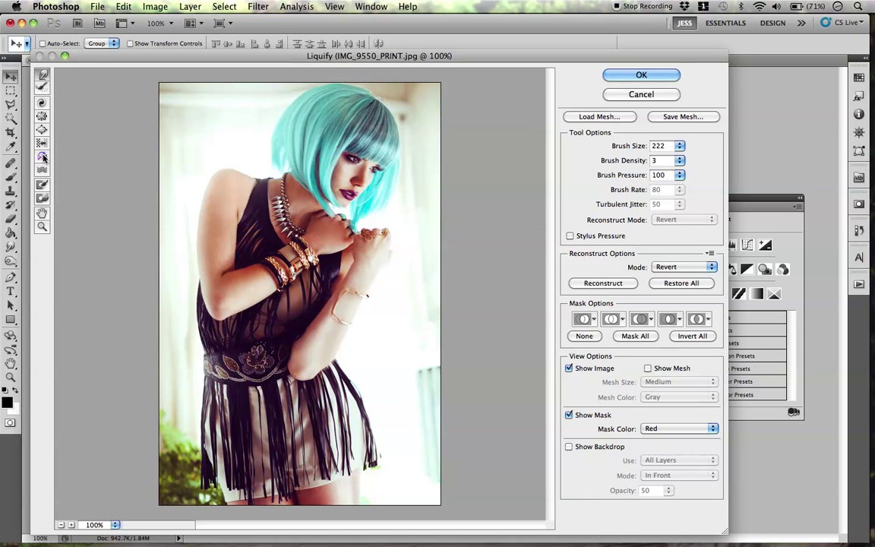
click(41, 186)
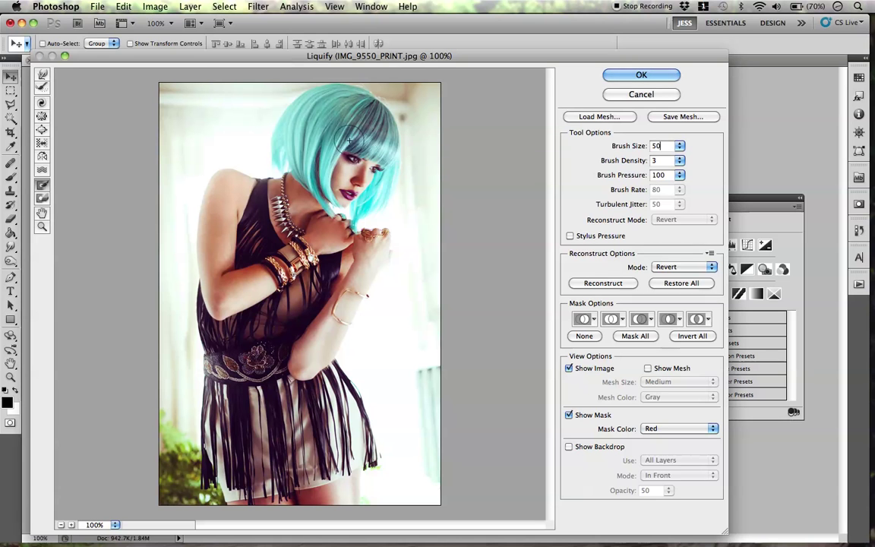
Step: At 200% zoom, paint a freeze mask over the face, neck, shoulder and hands
key(super+equal)
scroll(370, 228, up, 10)
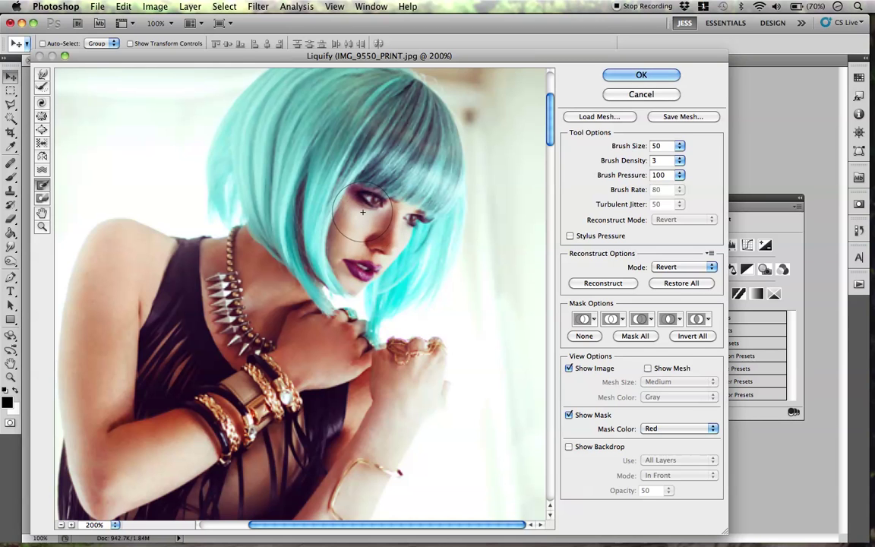
mouse_move(362, 209)
mouse_down()
mouse_move(411, 221)
mouse_move(363, 216)
mouse_move(356, 228)
mouse_move(378, 253)
mouse_move(315, 202)
mouse_up()
drag(268, 357, 306, 301)
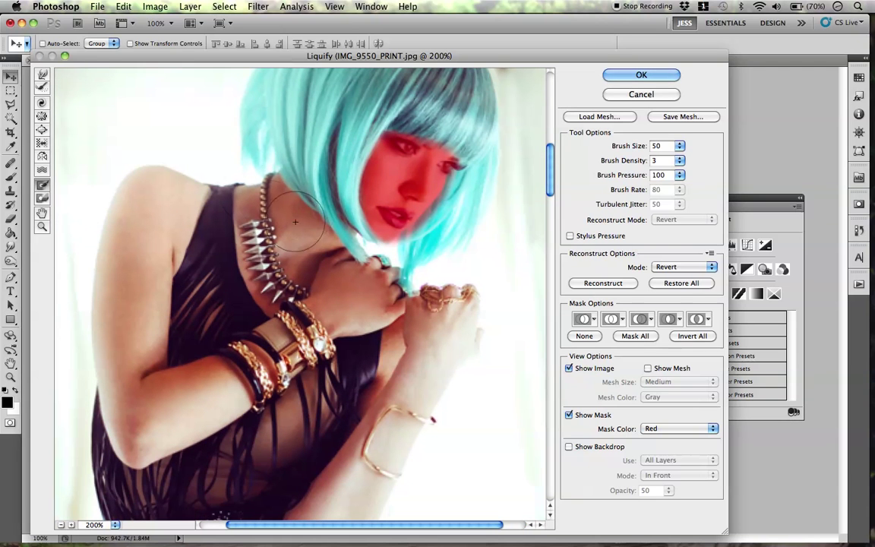
drag(343, 228, 321, 275)
mouse_move(250, 236)
mouse_down()
mouse_move(320, 319)
mouse_move(353, 307)
mouse_move(319, 296)
mouse_move(345, 334)
mouse_move(400, 359)
mouse_move(410, 348)
mouse_move(445, 356)
mouse_move(457, 346)
mouse_up()
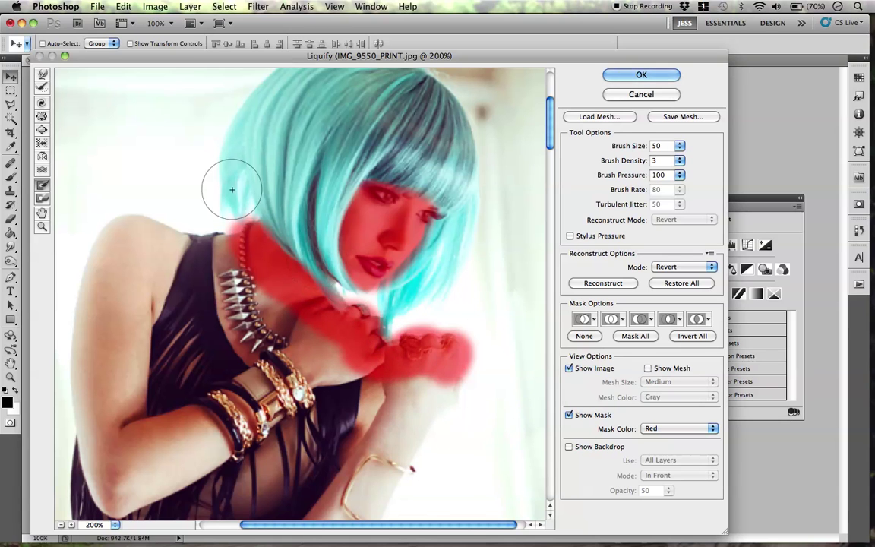
drag(237, 239, 164, 221)
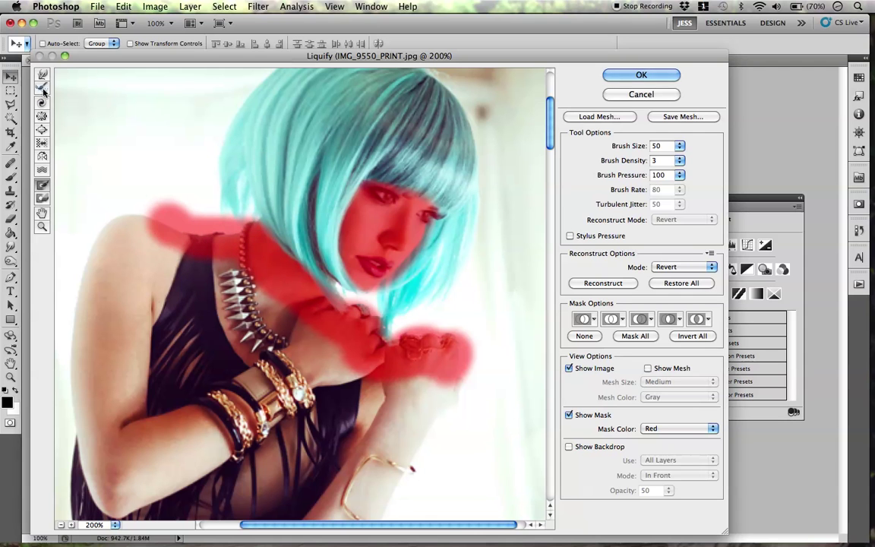
key(super+minus)
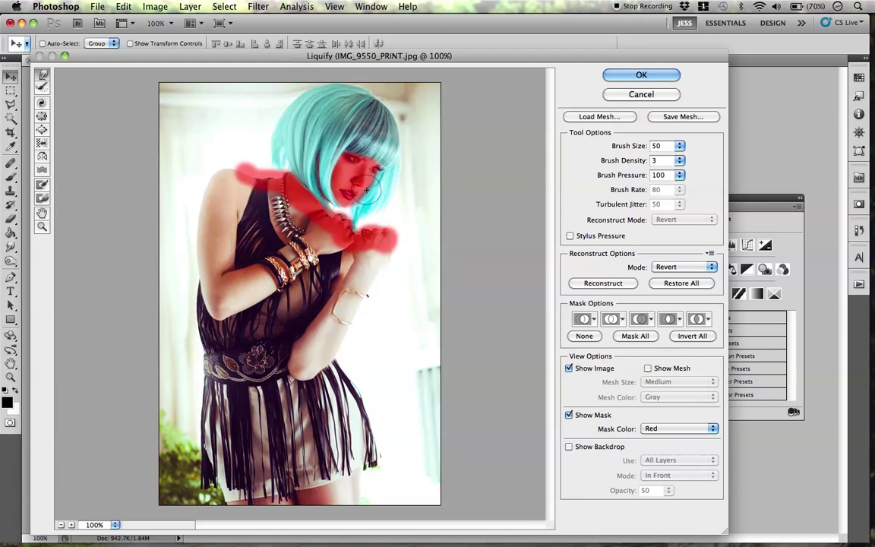
Step: Set the brush size to 150 and thaw the freeze mask off the face
text(5)
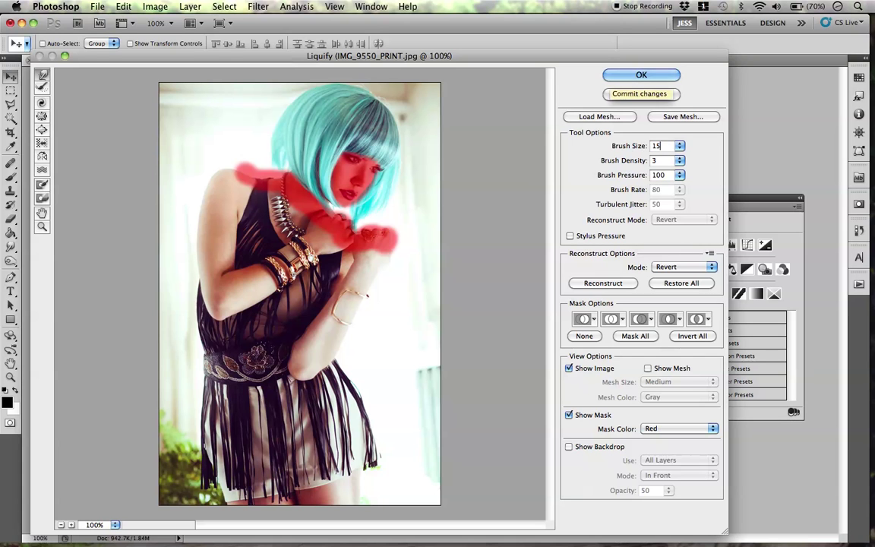
text(0)
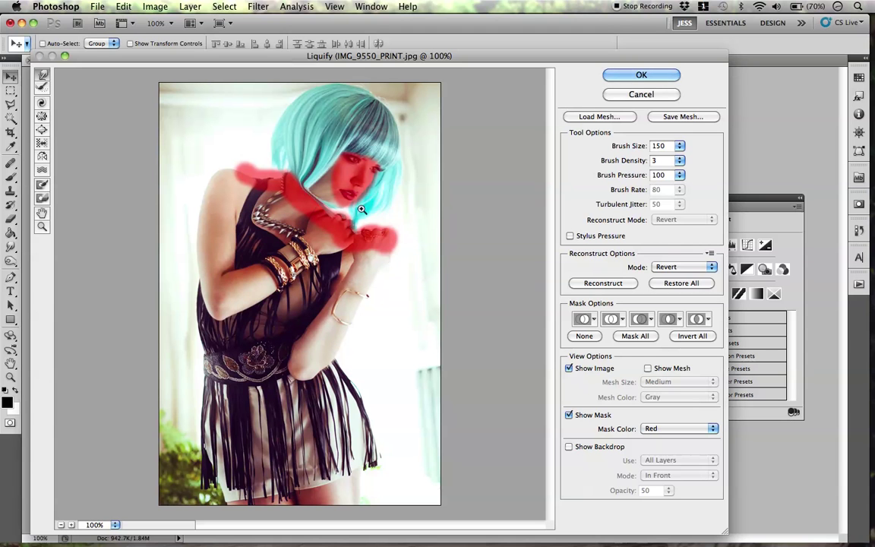
key(super+z)
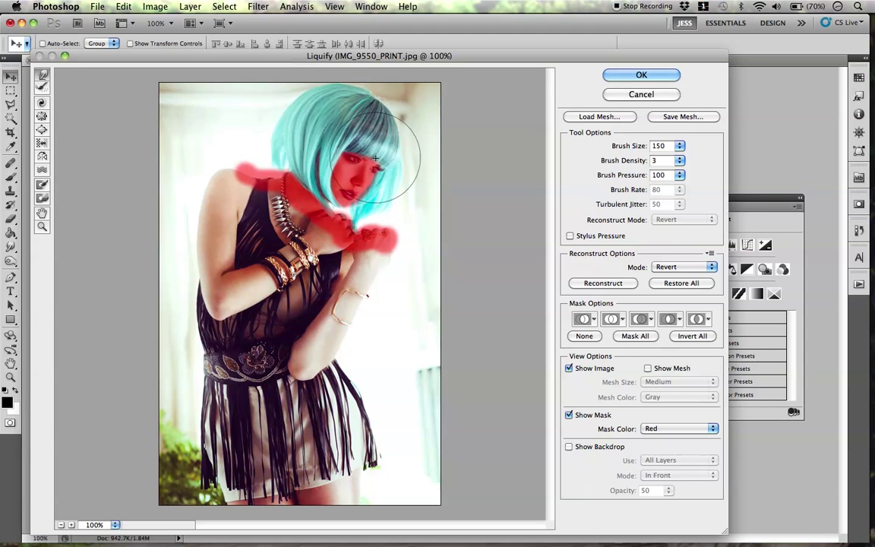
click(43, 200)
mouse_move(338, 144)
mouse_down()
mouse_move(323, 164)
mouse_move(346, 156)
mouse_up()
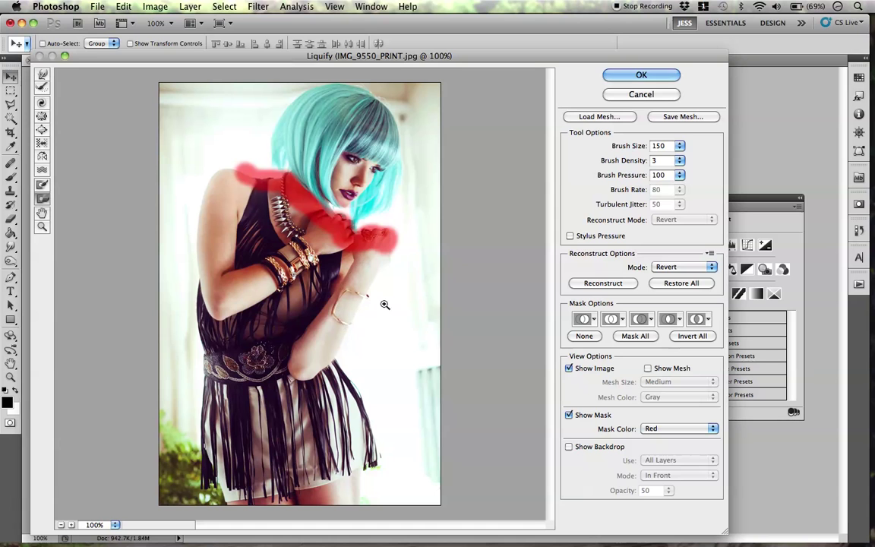
Step: Undo the face thaw, then try and undo a warp slimming the left waist
key(super+z)
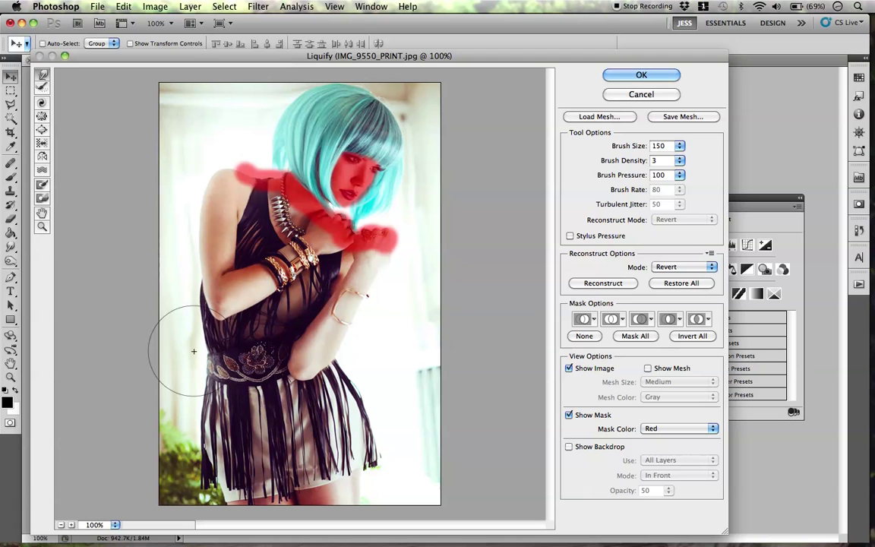
drag(202, 365, 215, 371)
key(ctrl+z)
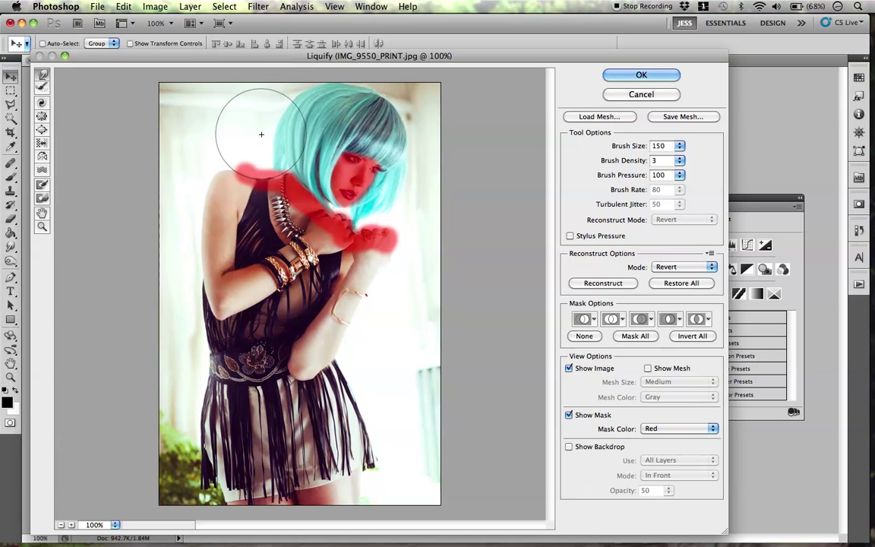
click(42, 198)
Step: Thaw the remaining mask on the shoulder, face, neck and hand, then choose Reconstruct
drag(281, 152, 259, 146)
mouse_move(371, 235)
mouse_down()
mouse_move(373, 228)
mouse_move(370, 257)
mouse_move(370, 236)
mouse_move(385, 271)
mouse_up()
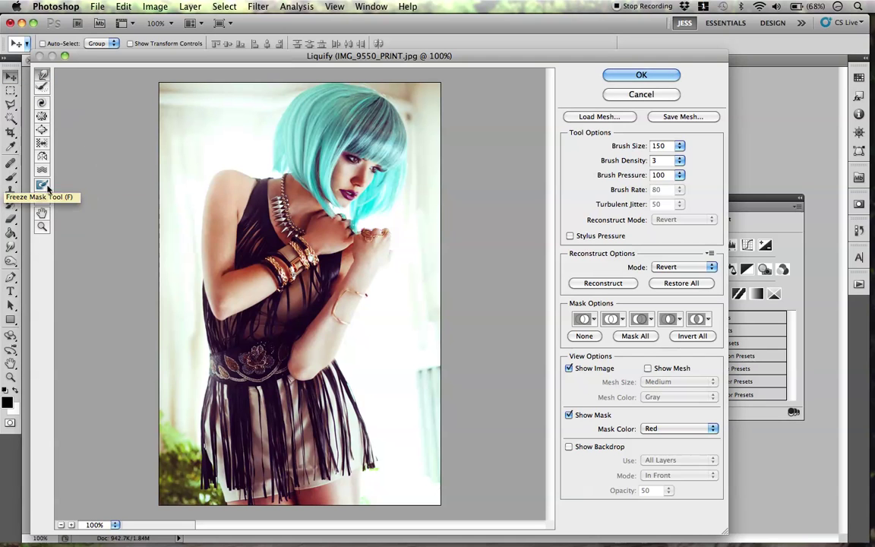
click(42, 117)
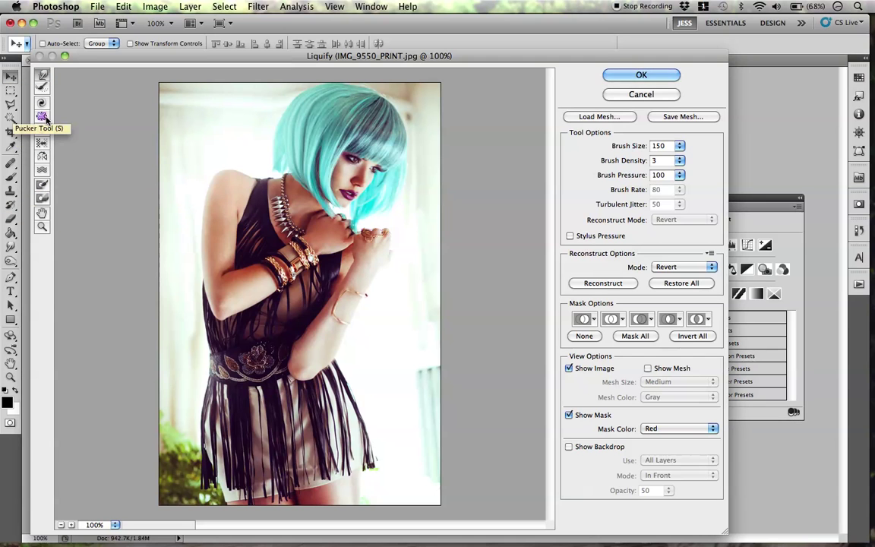
click(43, 132)
click(43, 102)
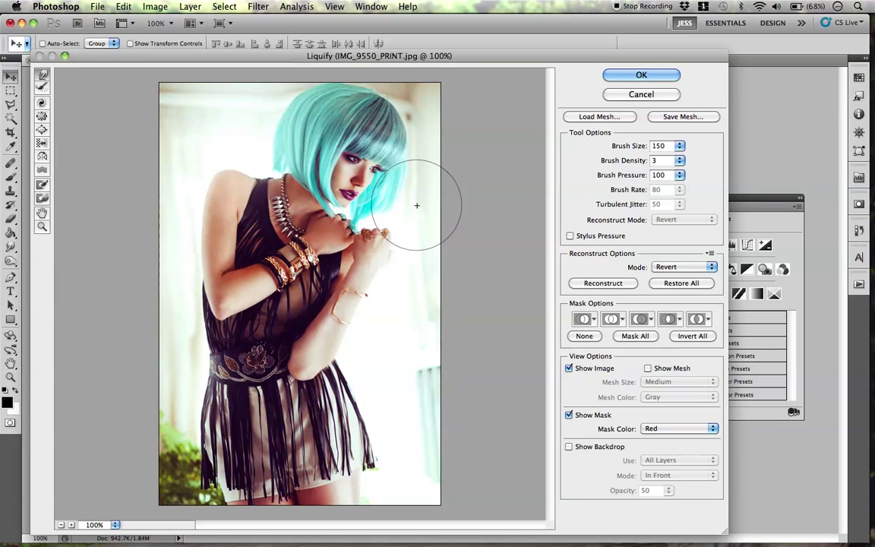
click(43, 88)
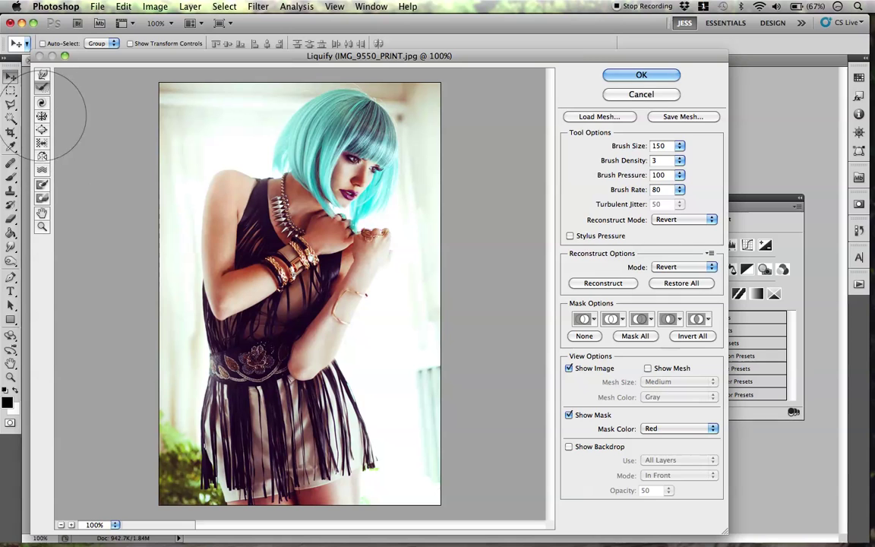
click(42, 106)
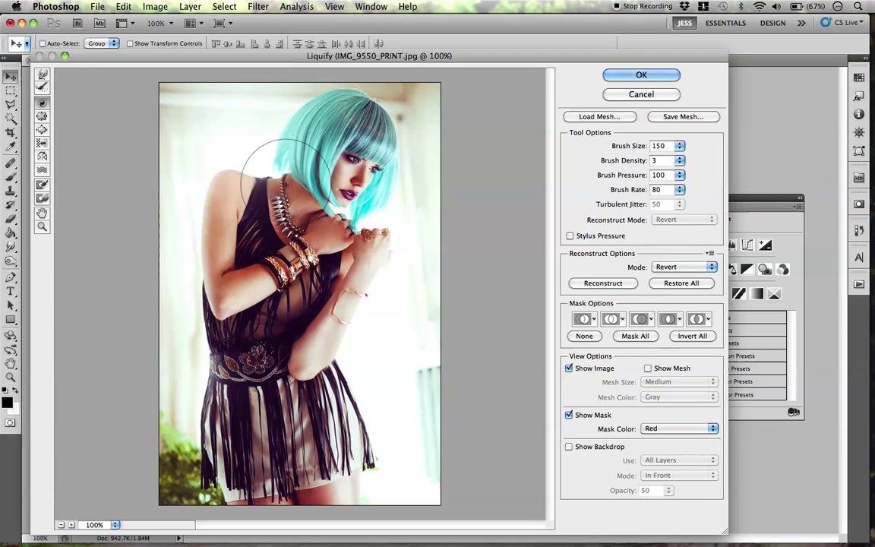
drag(278, 169, 285, 179)
key(super+z)
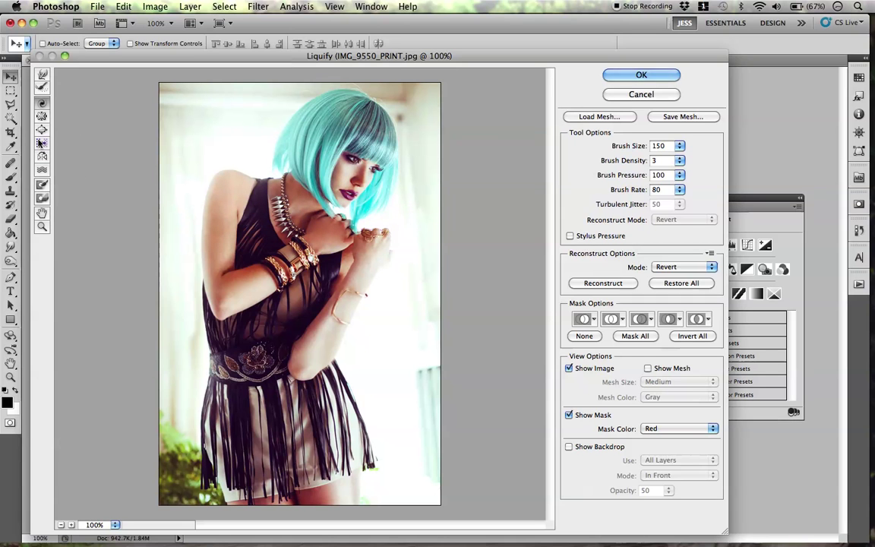
click(43, 118)
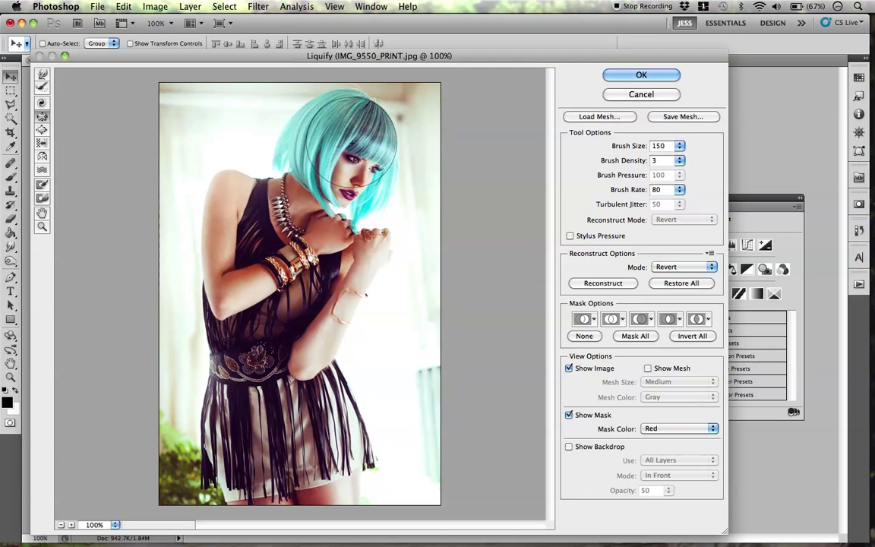
Step: Set the brush size to 100 and toggle the photo preview off and on
click(659, 145)
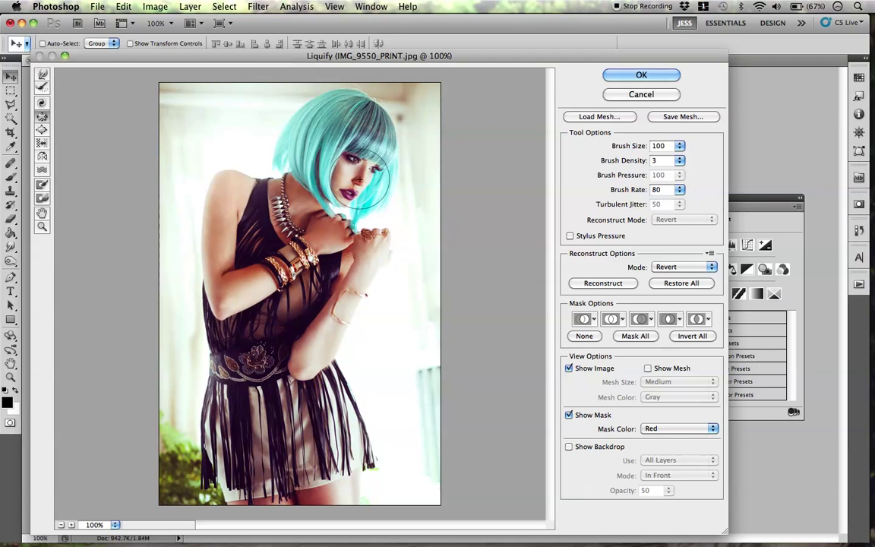
click(568, 368)
click(568, 367)
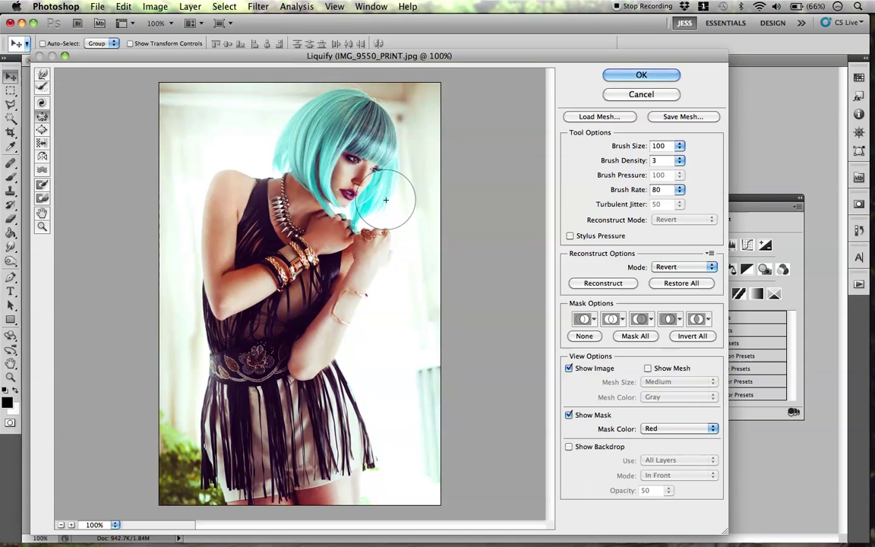
Step: Bloat the face and jaw, undo the bangle distortion, and push the shoulder's dress edge down
click(42, 131)
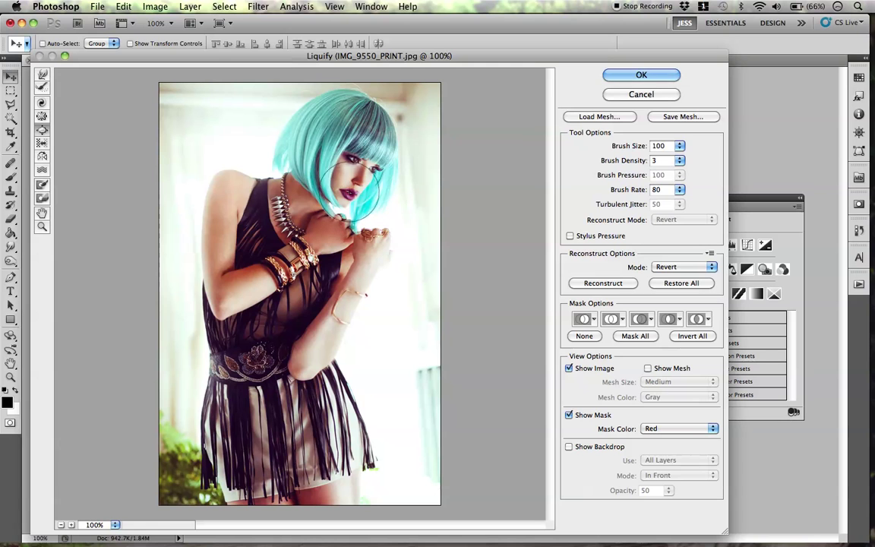
mouse_move(356, 190)
mouse_down()
mouse_move(322, 182)
mouse_move(359, 211)
mouse_up()
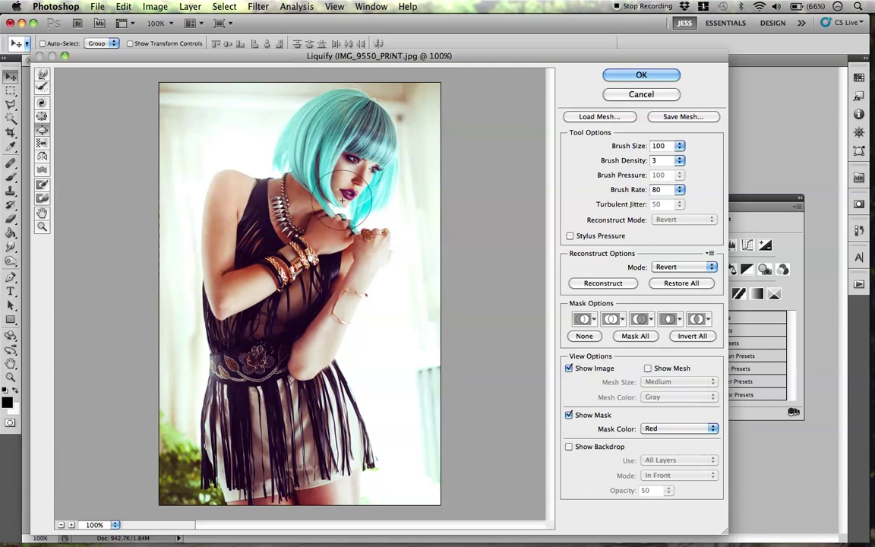
mouse_move(346, 186)
mouse_down()
mouse_move(331, 177)
mouse_move(358, 208)
mouse_up()
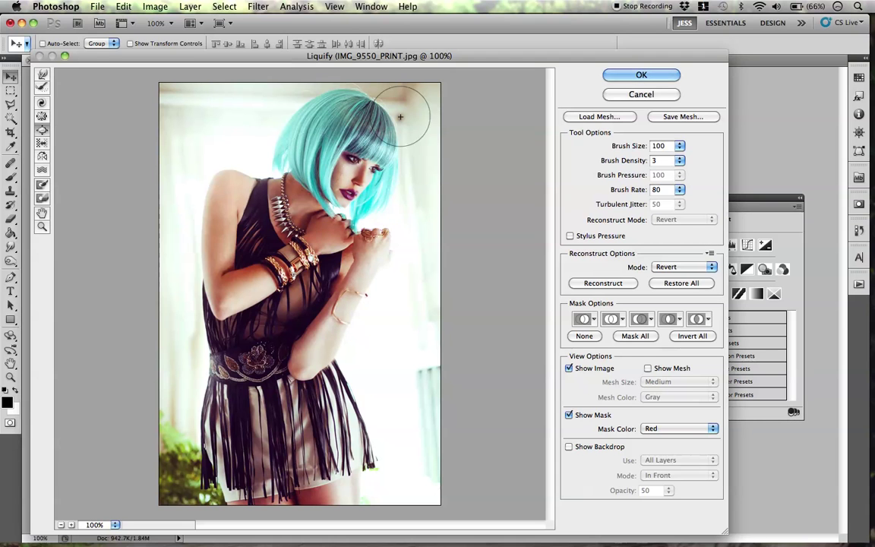
mouse_move(338, 241)
mouse_down()
mouse_move(292, 183)
mouse_move(254, 236)
mouse_move(292, 255)
mouse_up()
key(super+z)
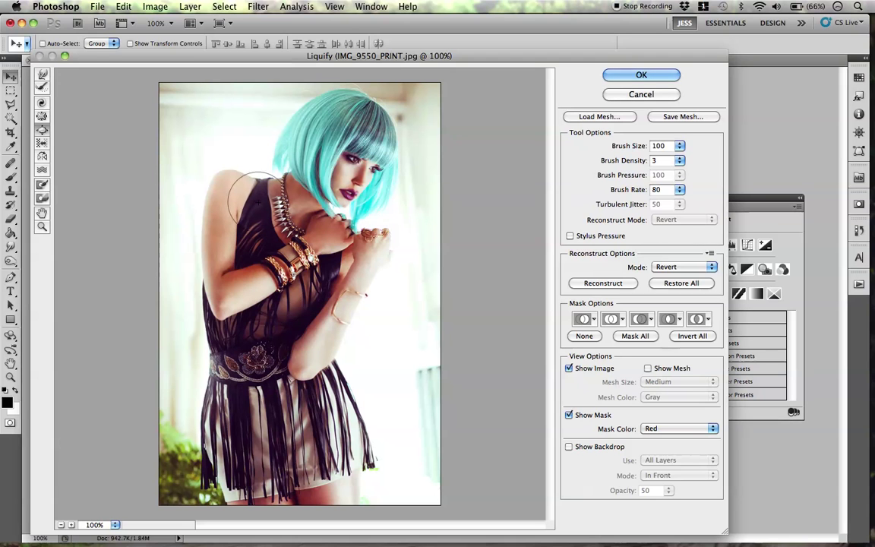
drag(232, 171, 242, 196)
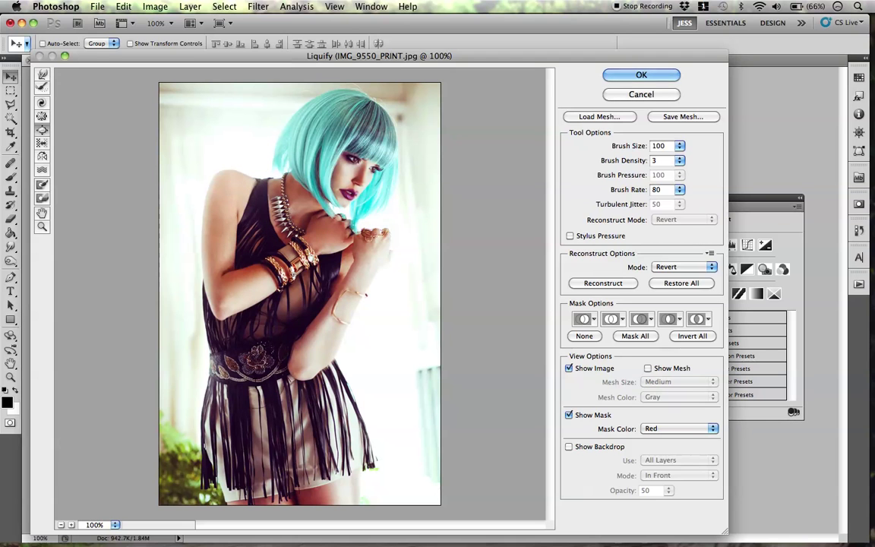
Step: Test Push Left strokes on the hair, forearm and upper arm, undoing every one
click(42, 145)
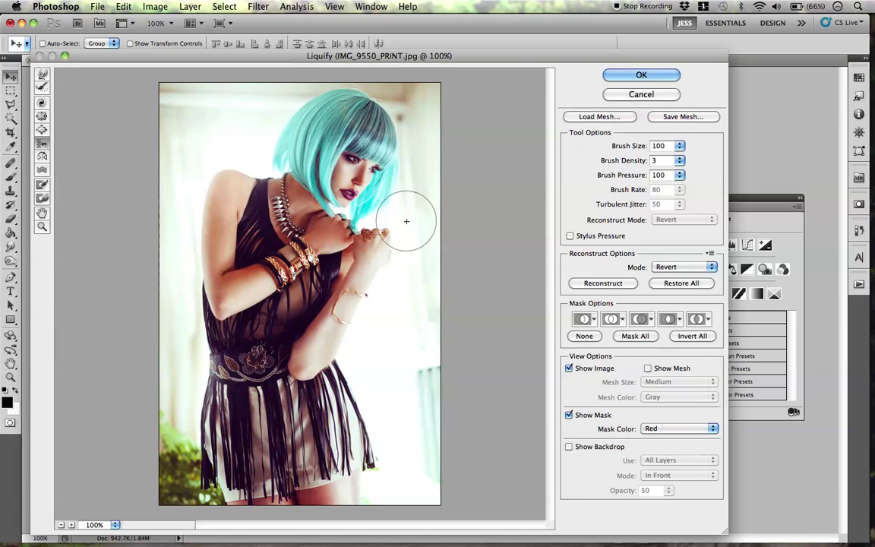
mouse_move(391, 202)
mouse_down()
mouse_move(368, 210)
mouse_move(385, 227)
mouse_move(382, 241)
mouse_move(350, 289)
mouse_up()
drag(335, 311, 303, 354)
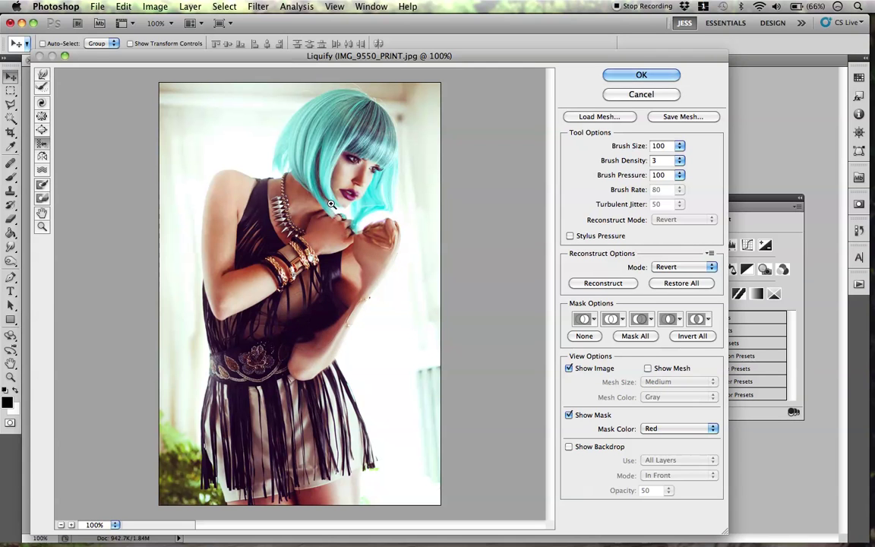
key(super+z)
mouse_move(222, 296)
mouse_down()
mouse_move(213, 250)
mouse_move(195, 290)
mouse_move(220, 251)
mouse_move(292, 203)
mouse_up()
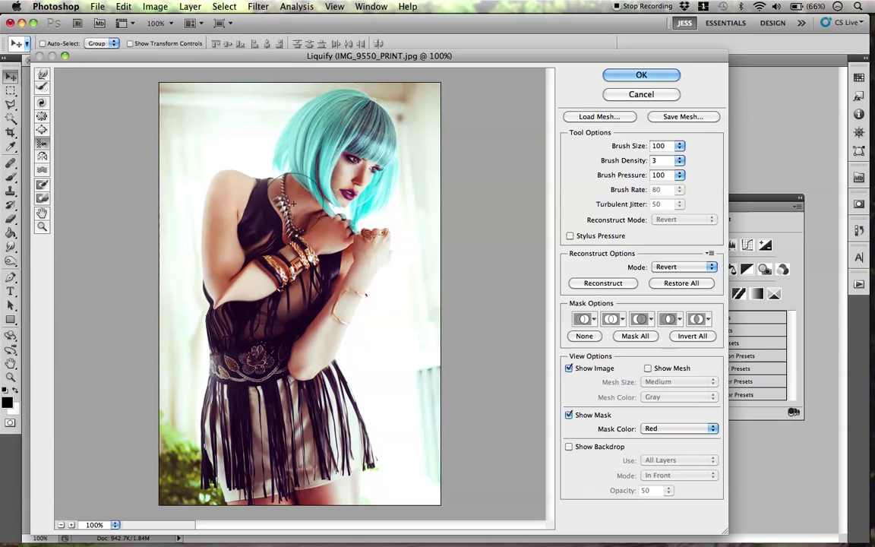
key(super+z)
key(super+alt+z)
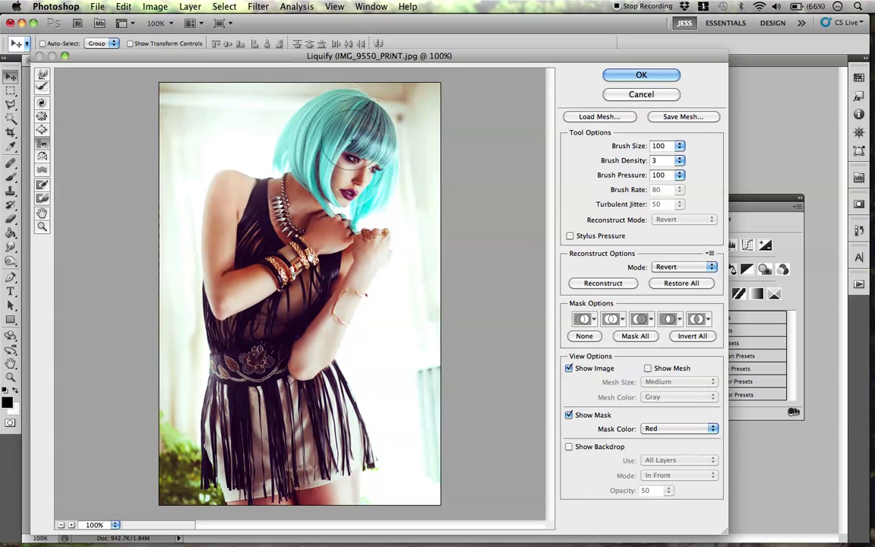
Step: Test Mirror strokes on the neck, bangs, arm and shoulder, undoing each one
click(44, 158)
mouse_move(271, 186)
mouse_down()
mouse_move(274, 231)
mouse_move(281, 182)
mouse_move(285, 189)
mouse_move(288, 253)
mouse_move(262, 243)
mouse_move(251, 266)
mouse_up()
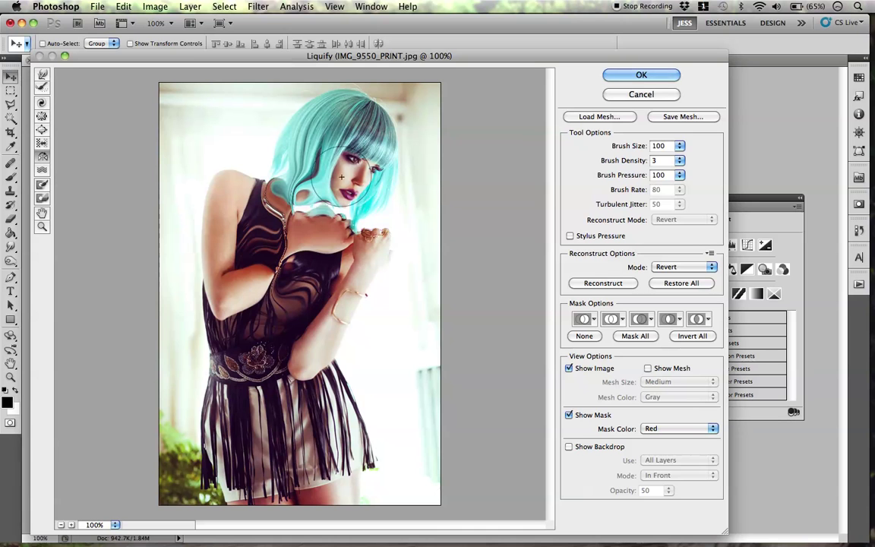
key(ctrl+z)
mouse_move(304, 160)
mouse_down()
mouse_move(314, 121)
mouse_move(352, 178)
mouse_move(318, 178)
mouse_move(300, 250)
mouse_move(269, 273)
mouse_up()
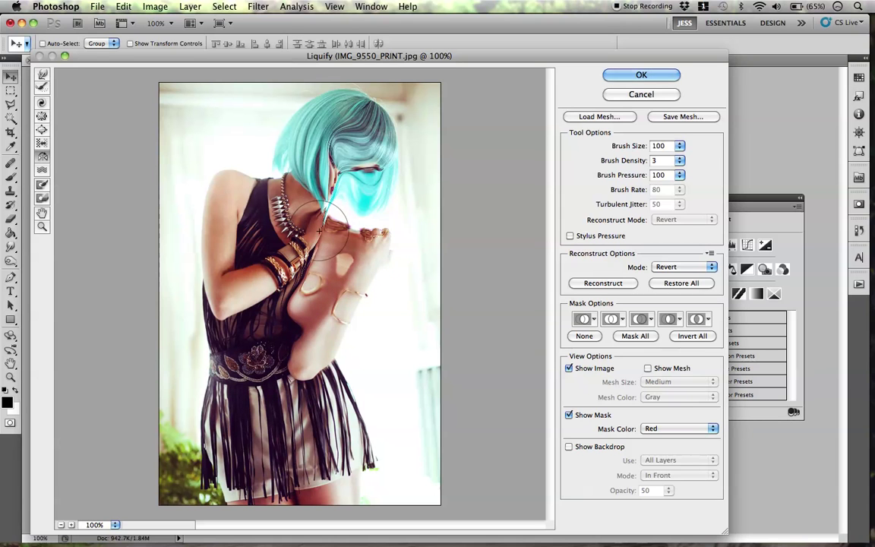
key(ctrl+z)
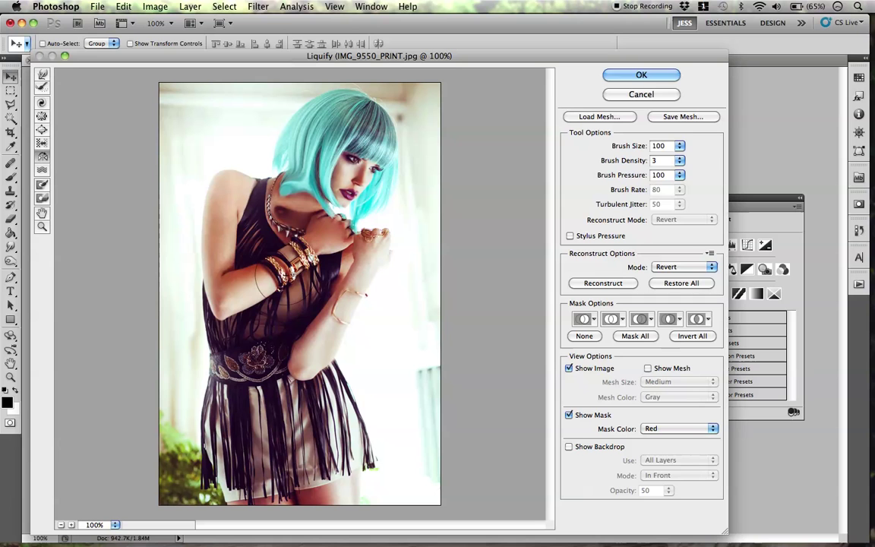
drag(256, 225, 247, 317)
key(ctrl+z)
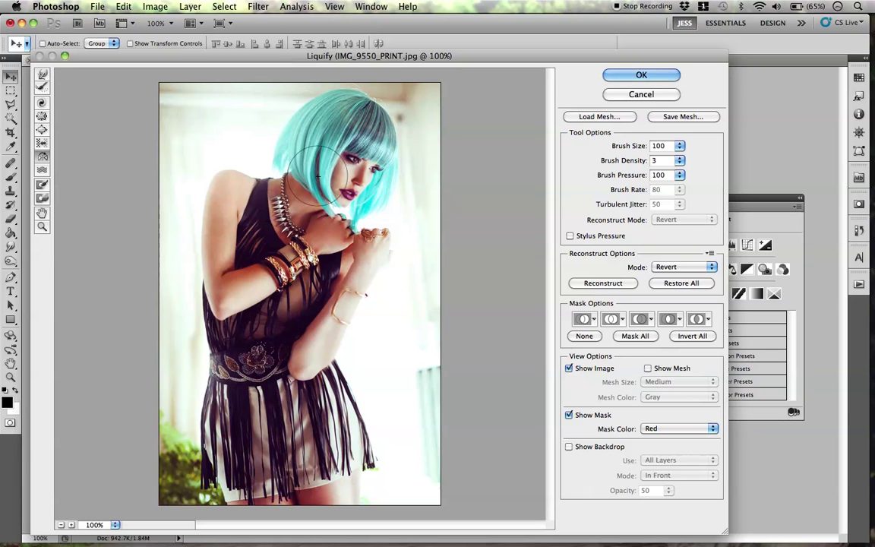
mouse_move(231, 219)
mouse_down()
mouse_move(255, 311)
mouse_move(243, 346)
mouse_move(231, 293)
mouse_move(211, 275)
mouse_move(206, 357)
mouse_up()
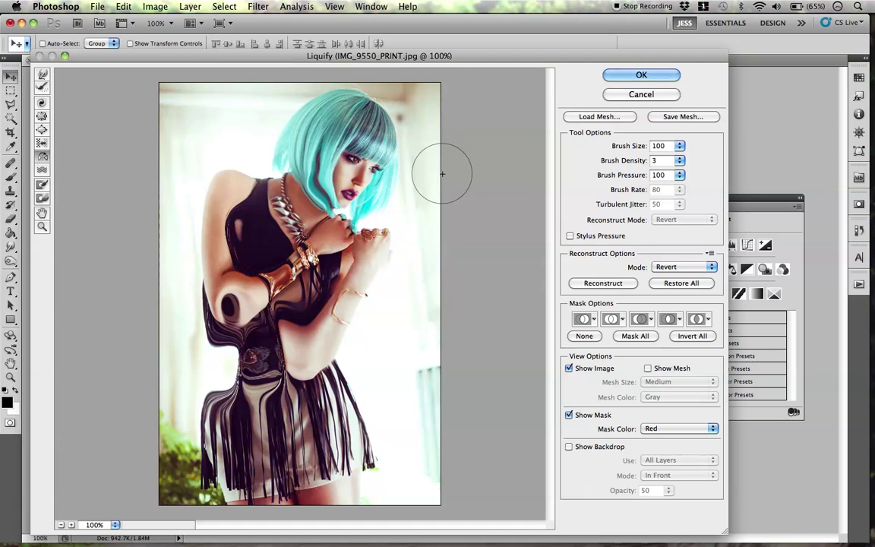
key(super+z)
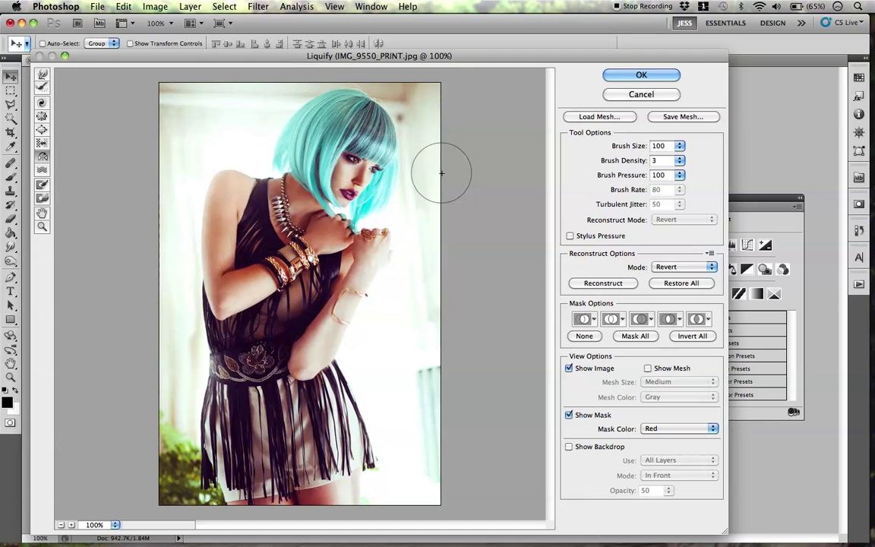
click(42, 170)
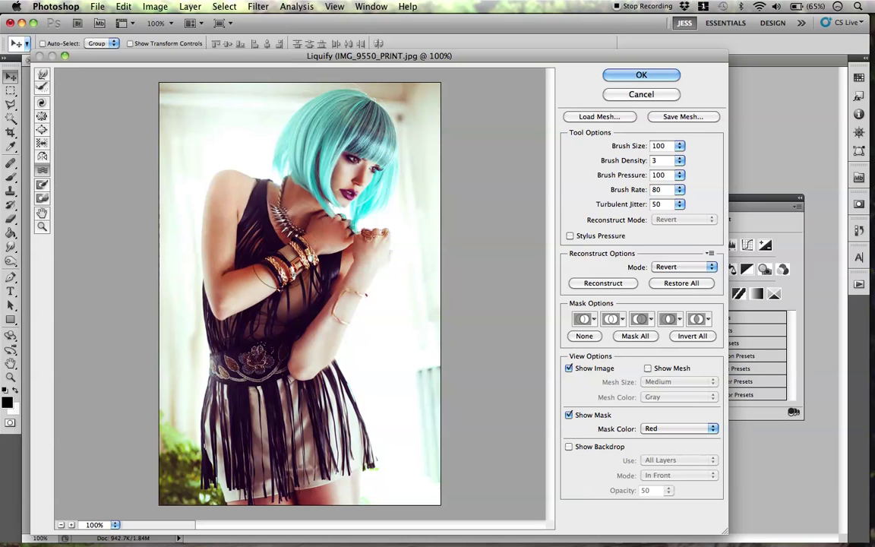
Step: Brush Turbulence over the bangles, neck, face and hair, then undo the distortion
mouse_move(318, 219)
mouse_down()
mouse_move(261, 223)
mouse_move(284, 203)
mouse_move(260, 233)
mouse_move(289, 173)
mouse_move(250, 201)
mouse_move(374, 145)
mouse_up()
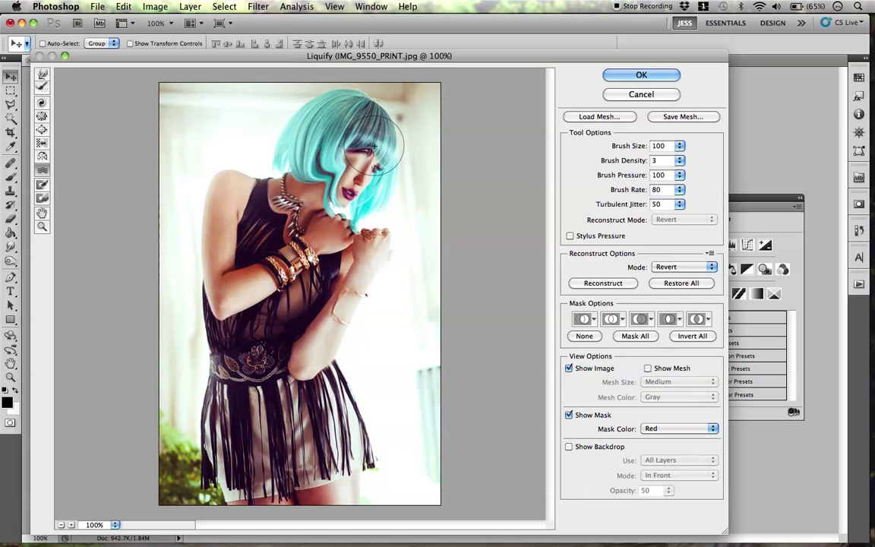
mouse_move(312, 223)
mouse_down()
mouse_move(322, 157)
mouse_move(339, 138)
mouse_move(334, 151)
mouse_move(265, 191)
mouse_move(396, 37)
mouse_move(275, 159)
mouse_up()
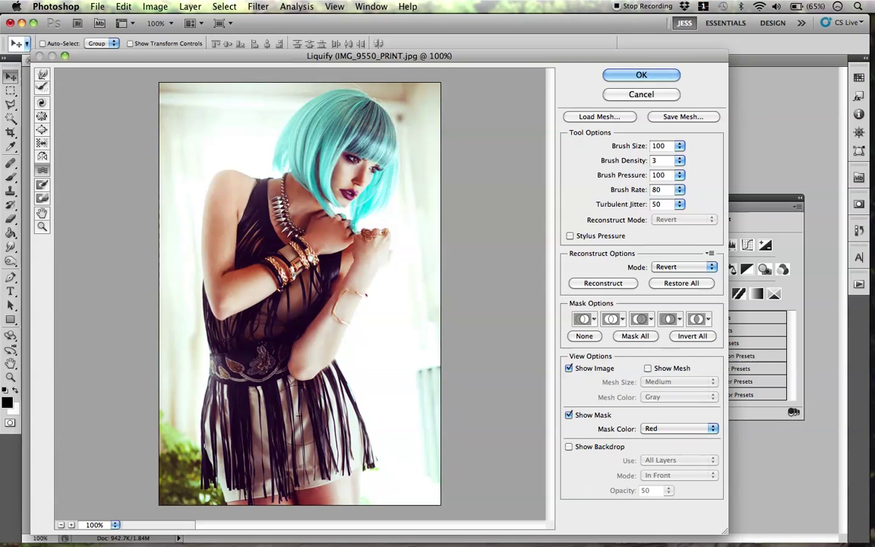
key(super+z)
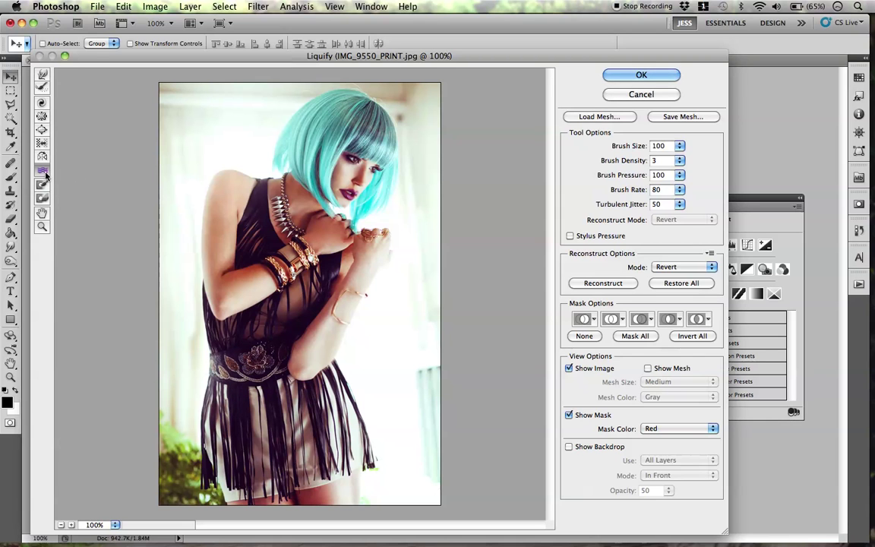
Step: Return to the Forward Warp tool after checking Freeze Mask and Hand, with brush size 200
click(43, 186)
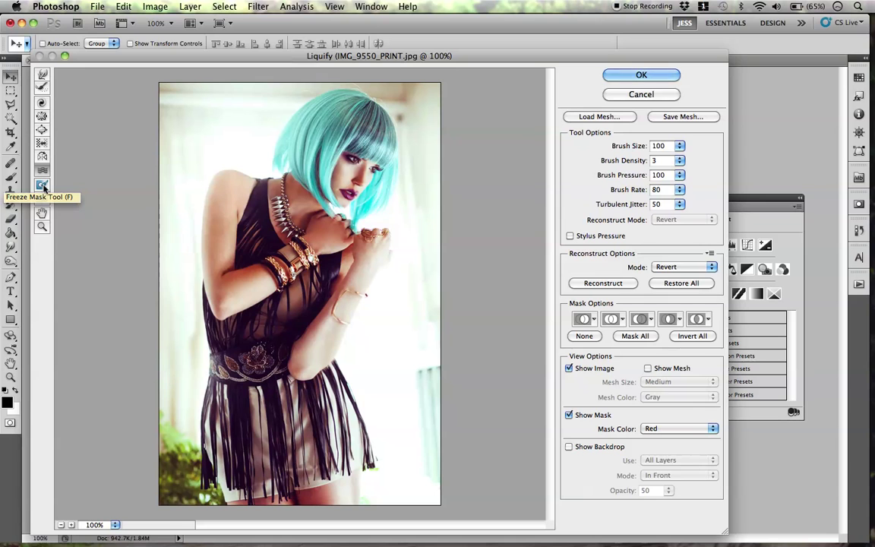
click(42, 214)
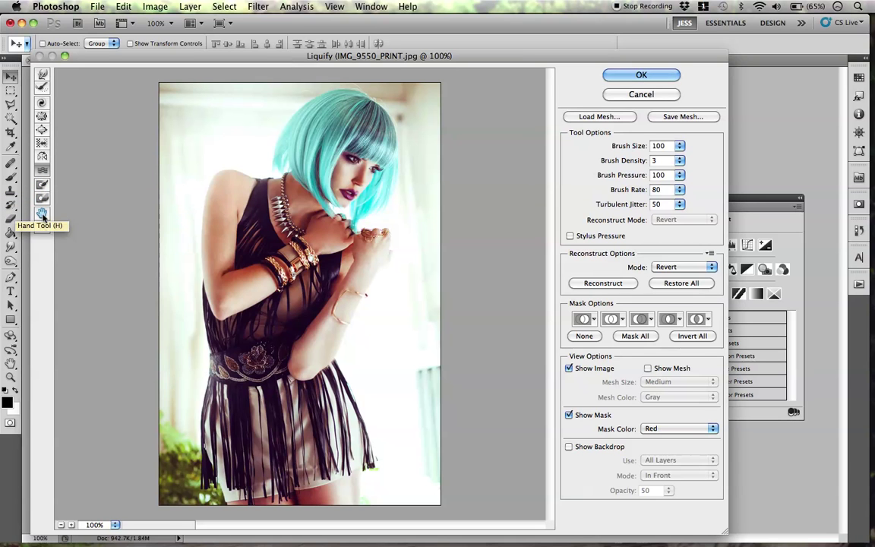
click(43, 214)
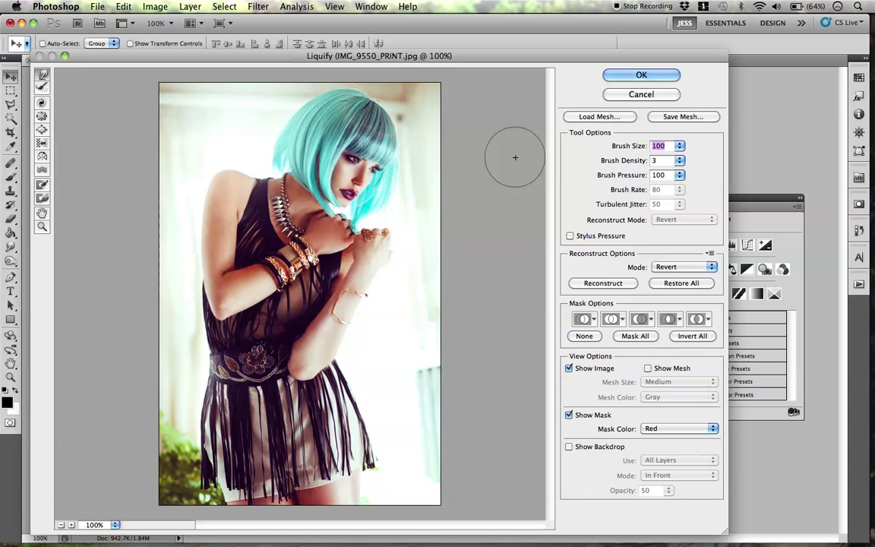
text(200)
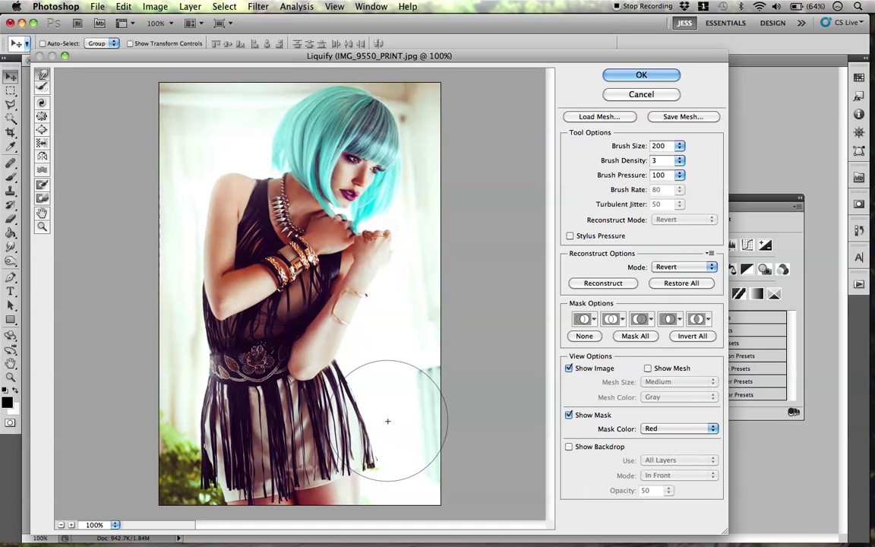
Step: Push the dress's left edge inward, undo a stray hair warp, and apply the Liquify result
drag(337, 369, 334, 359)
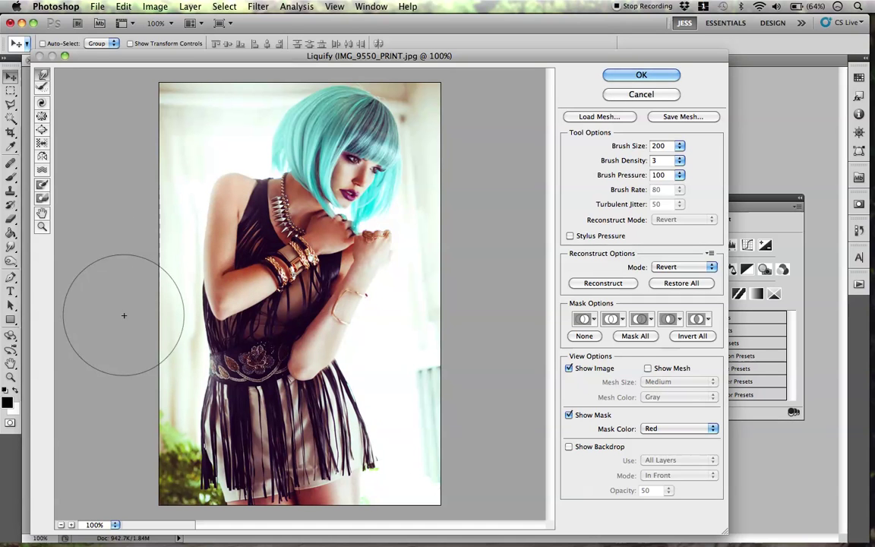
mouse_move(189, 332)
mouse_down()
mouse_move(190, 444)
mouse_move(199, 460)
mouse_move(170, 451)
mouse_move(201, 470)
mouse_move(203, 420)
mouse_up()
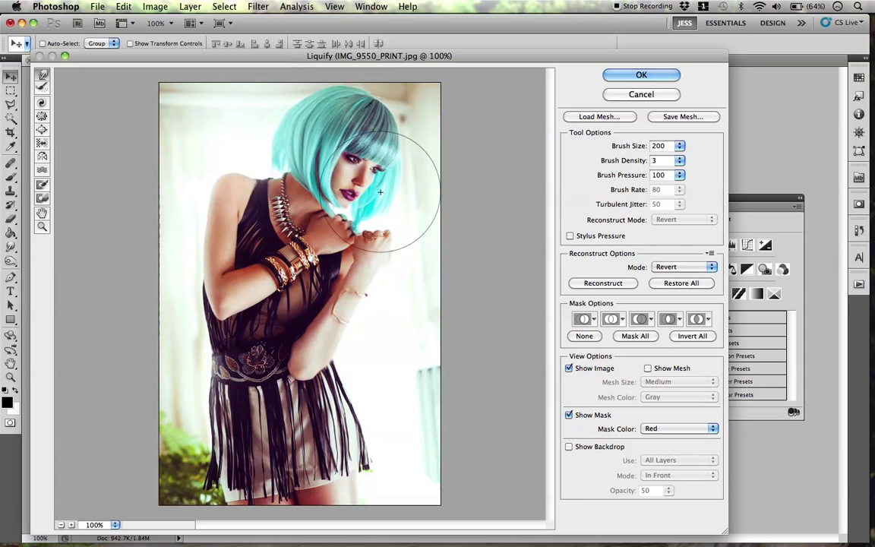
drag(288, 155, 190, 178)
key(super+z)
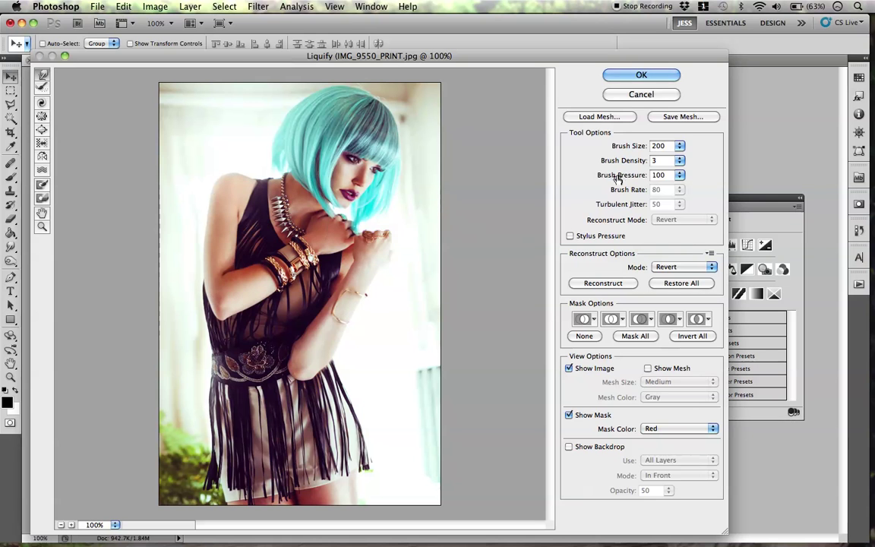
click(665, 76)
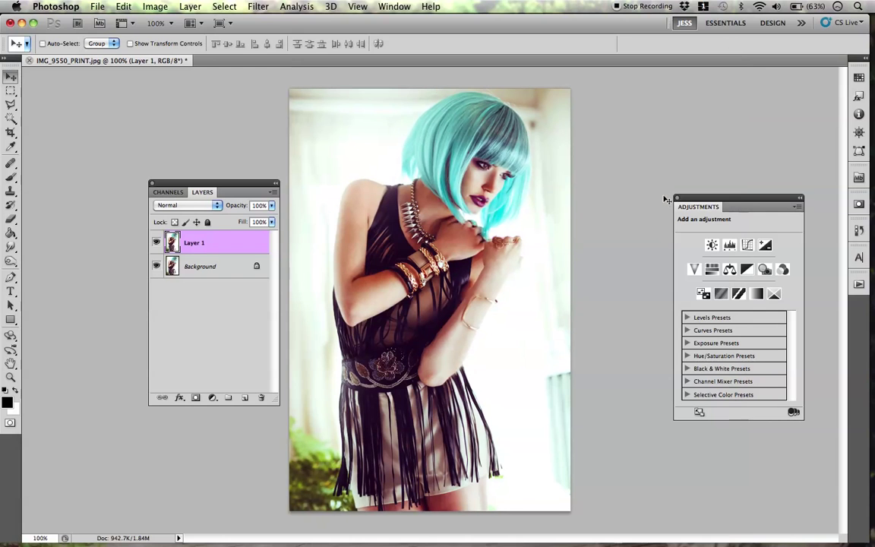
click(156, 242)
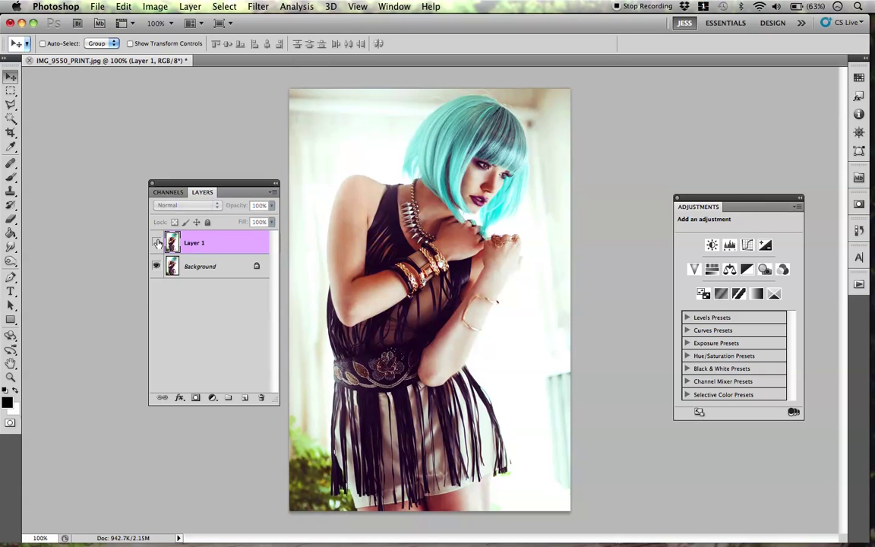
click(157, 242)
click(156, 242)
click(155, 241)
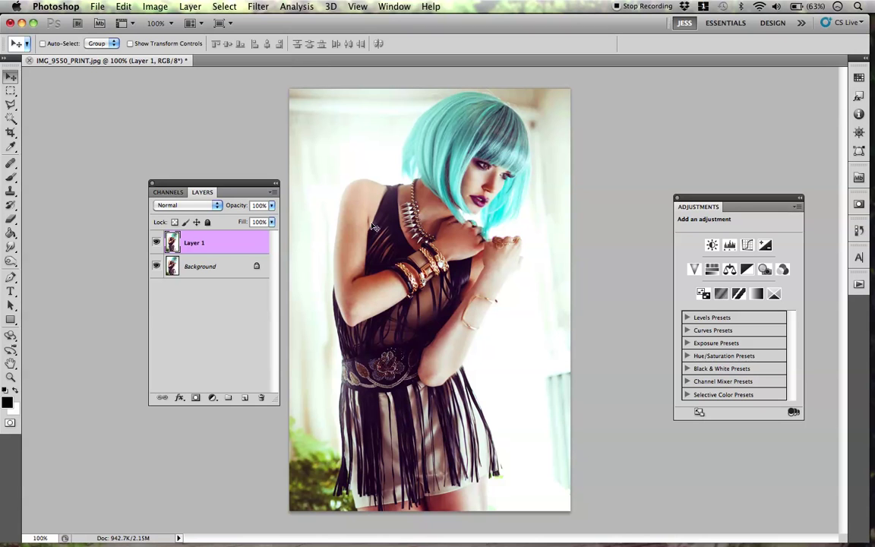
click(156, 242)
click(156, 243)
click(157, 242)
click(157, 242)
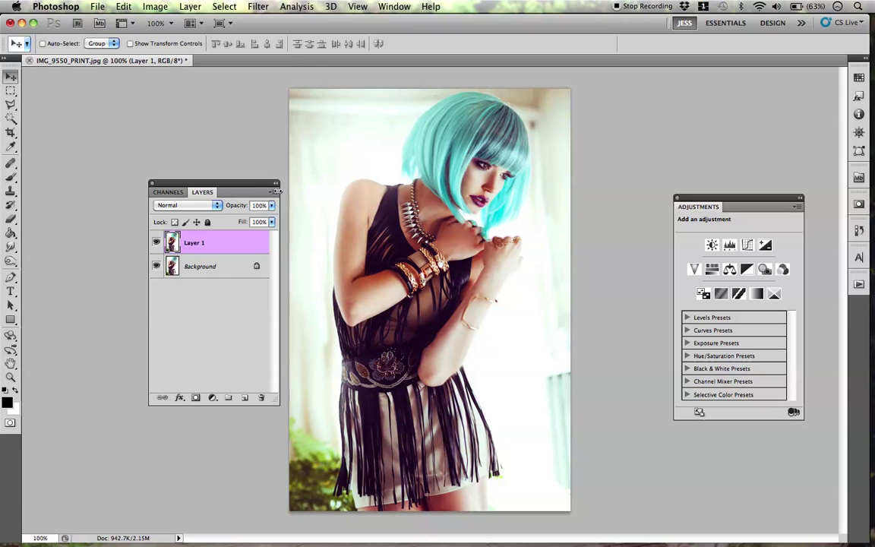
click(157, 243)
click(157, 243)
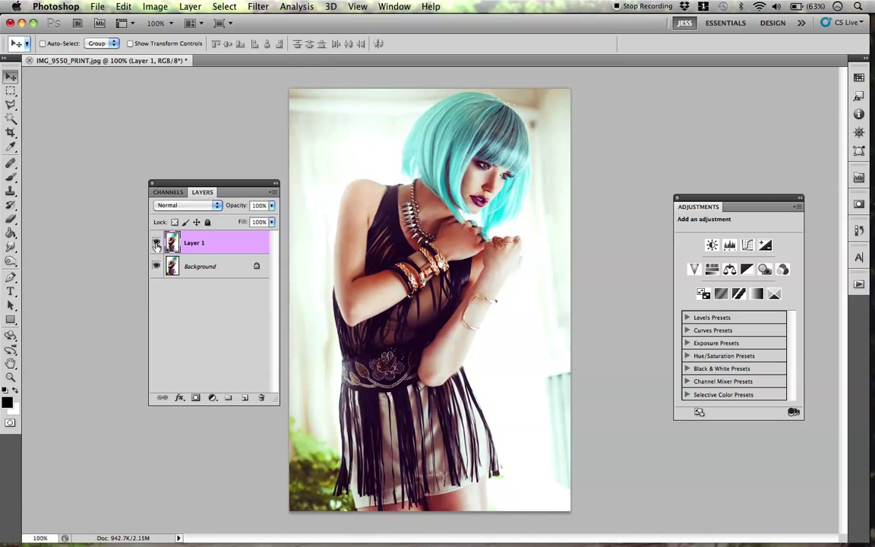
click(157, 243)
click(156, 243)
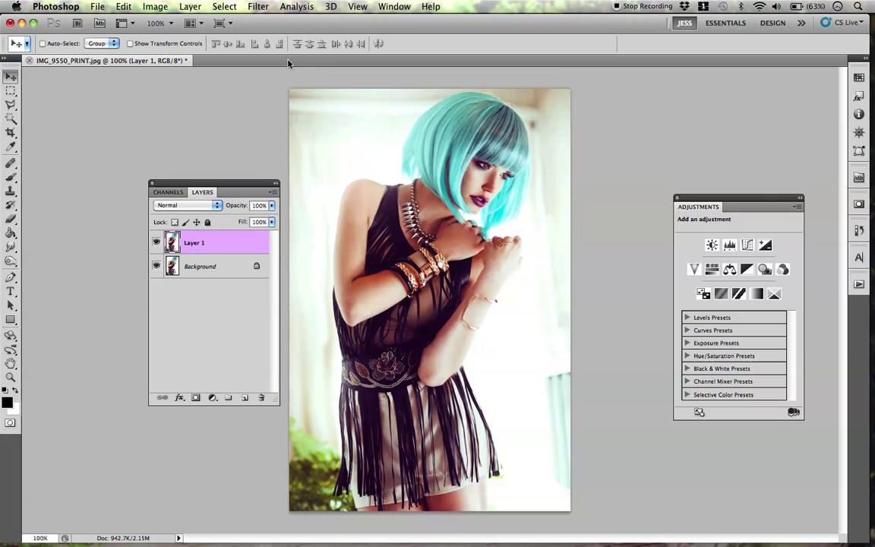